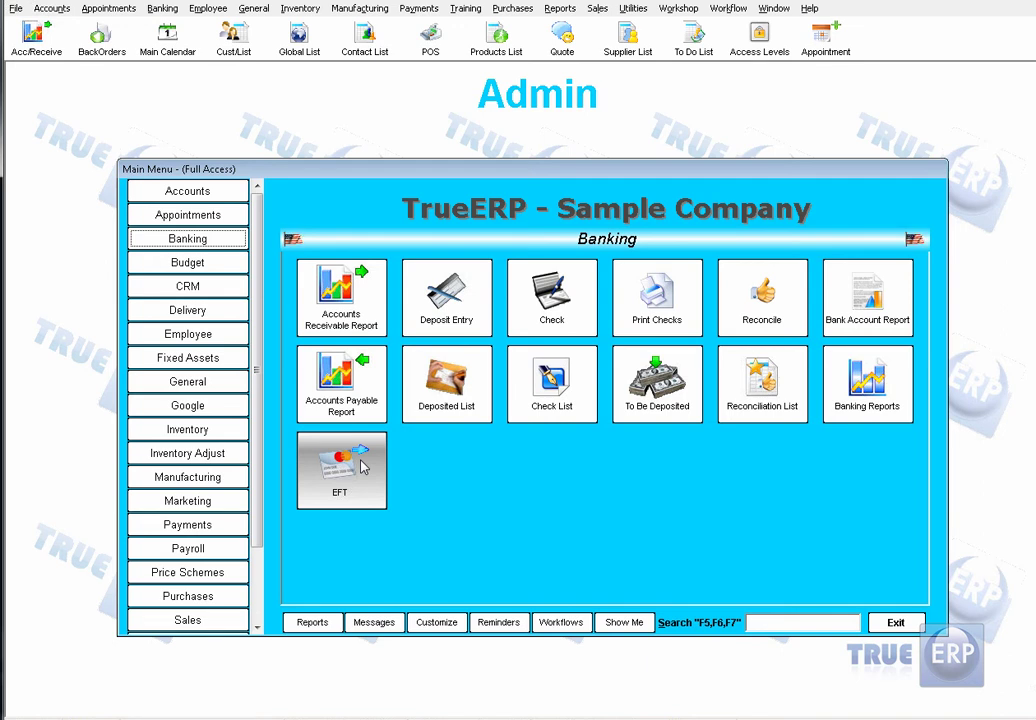
Open the EFT tile in the Main Menu's Banking panel to reach the Electronic Funds Transfer form.
left_click(363, 467)
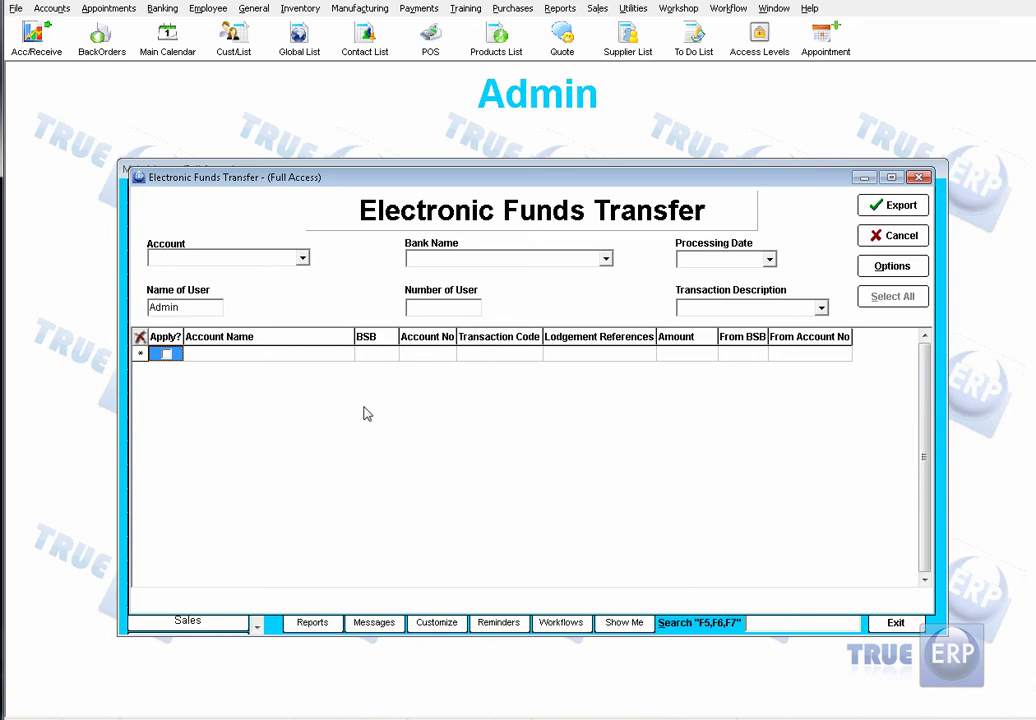
Open the ACH Information dialog from the transfer form's Options.
left_click(888, 267)
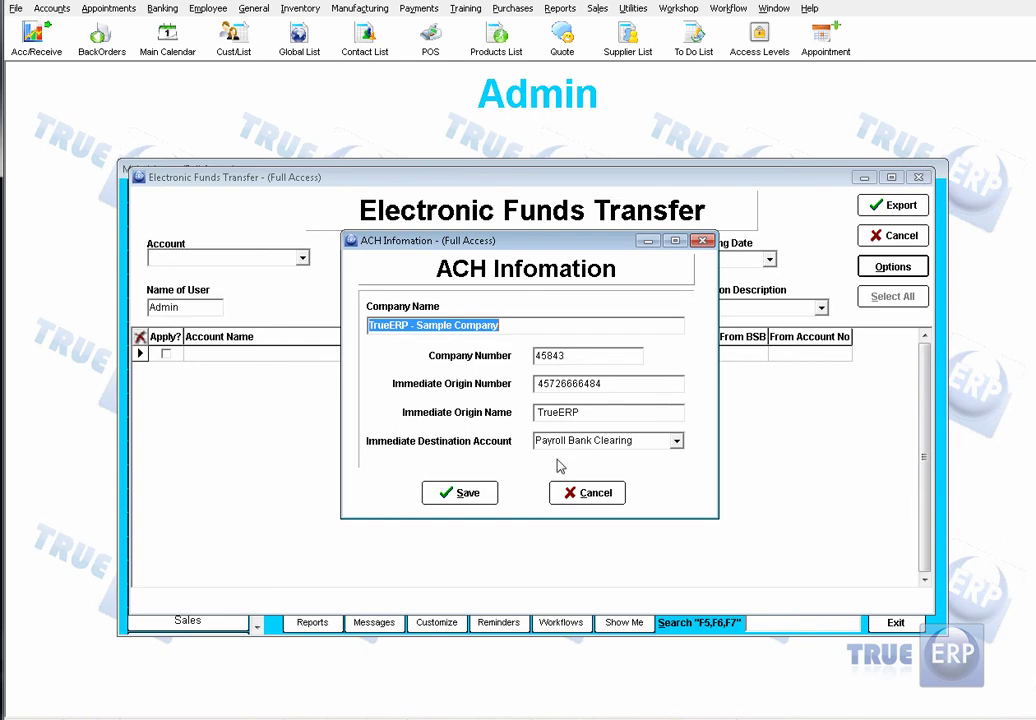
Set the ACH immediate destination account to Bank, save it, and close the EFT form.
left_click(678, 443)
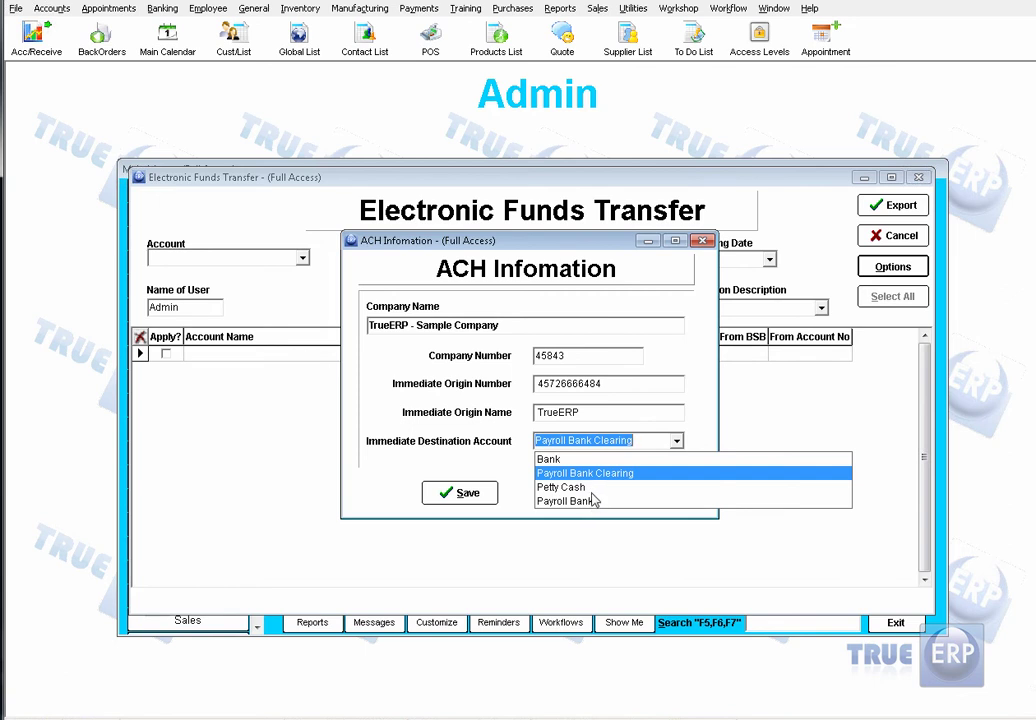
left_click(552, 459)
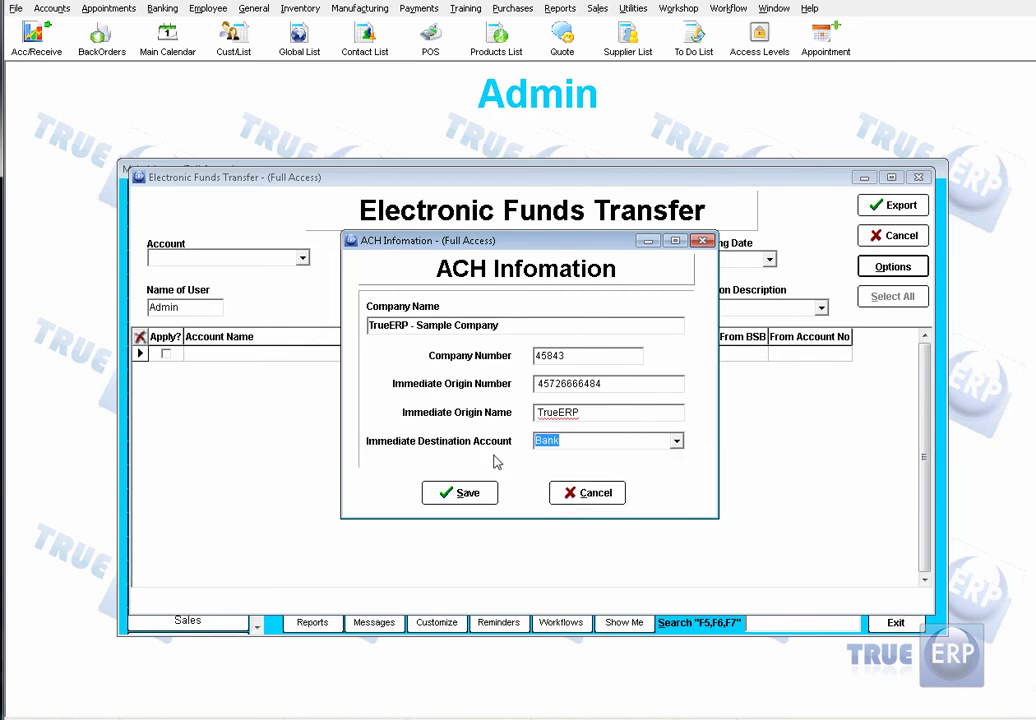
left_click(477, 497)
left_click(460, 493)
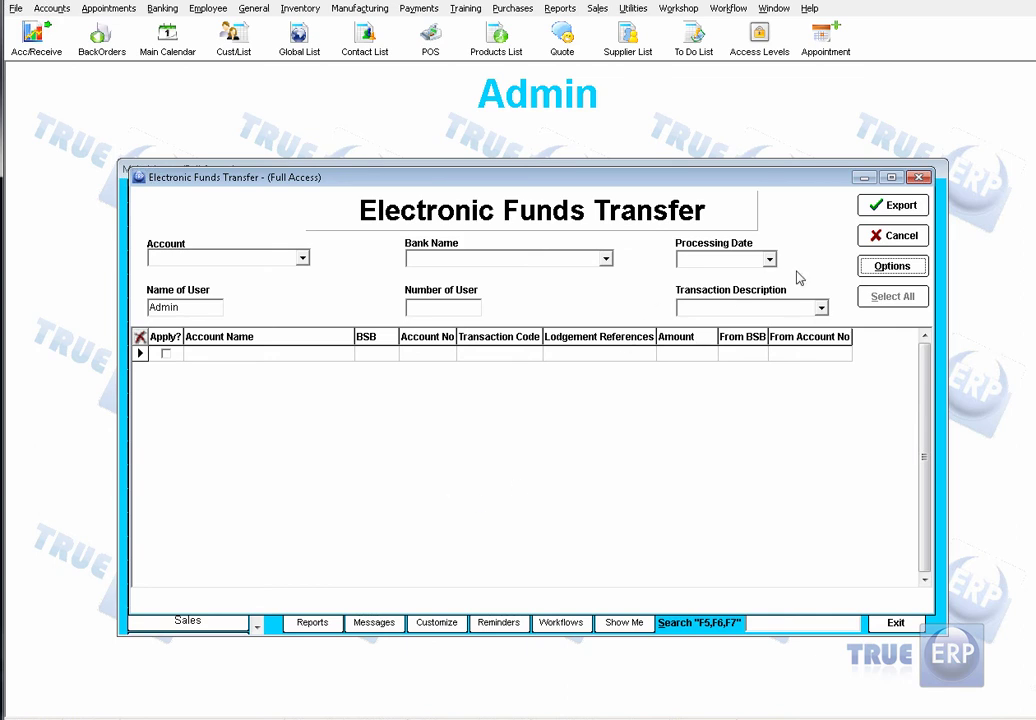
left_click(893, 236)
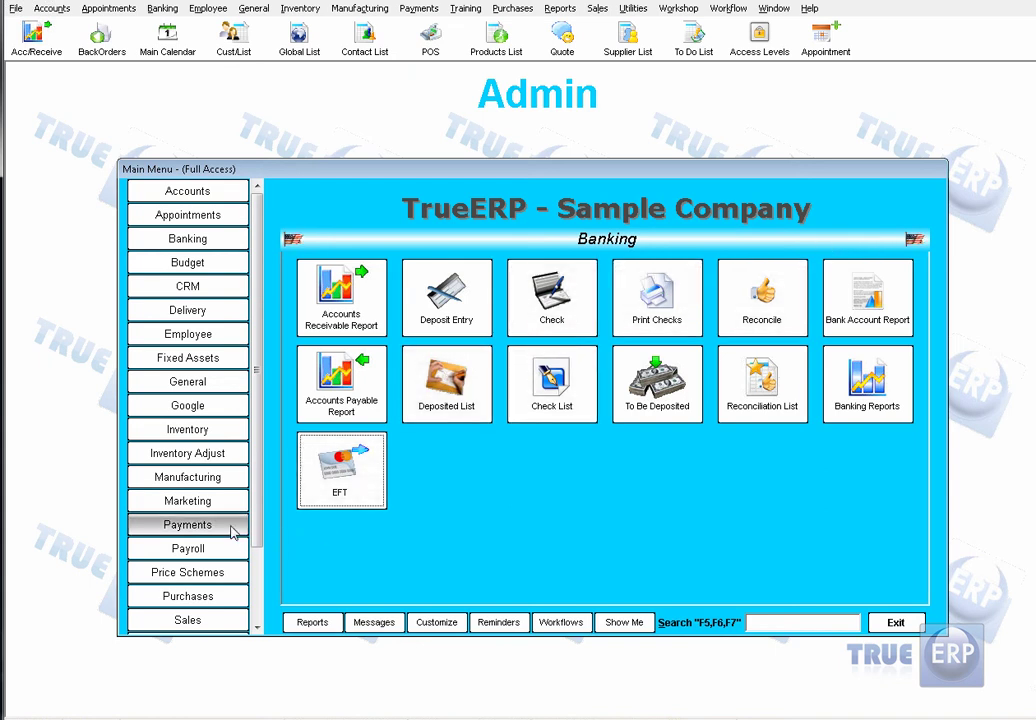
Check the Coles supplier's bank details on its General tab, then close the record unchanged.
left_click(215, 596)
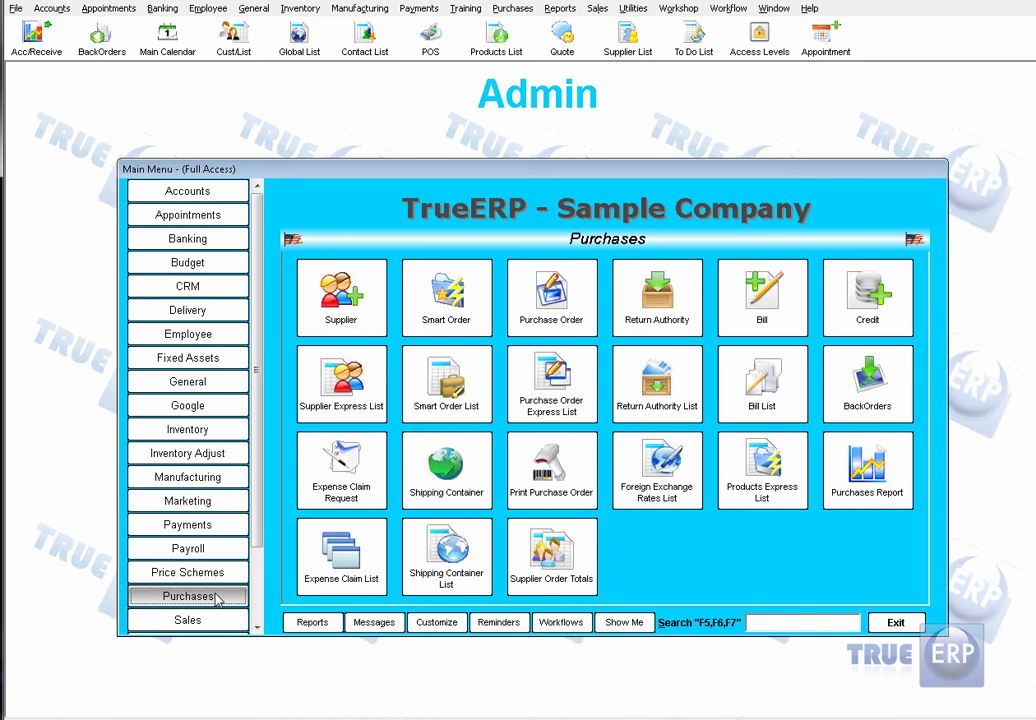
left_click(333, 408)
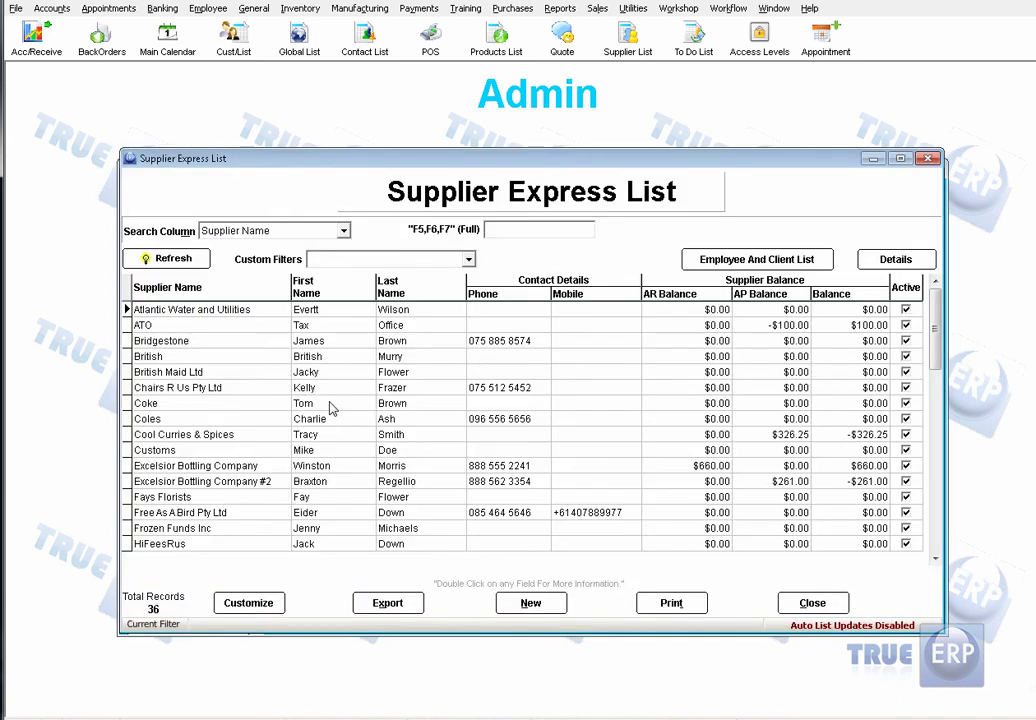
double_click(387, 421)
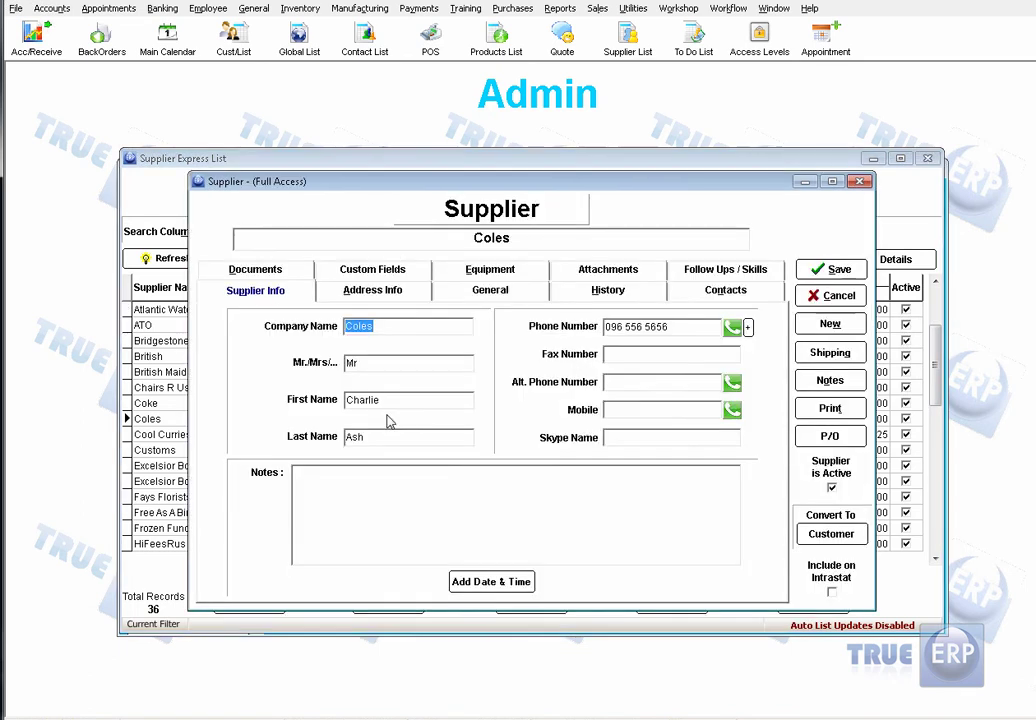
left_click(497, 295)
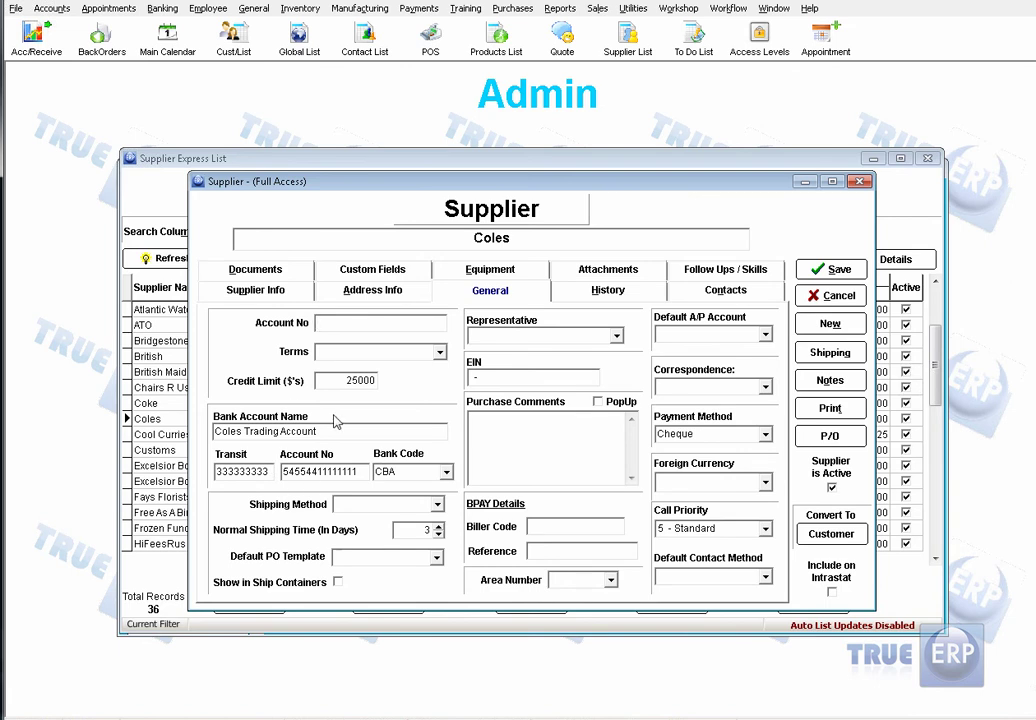
left_click(836, 296)
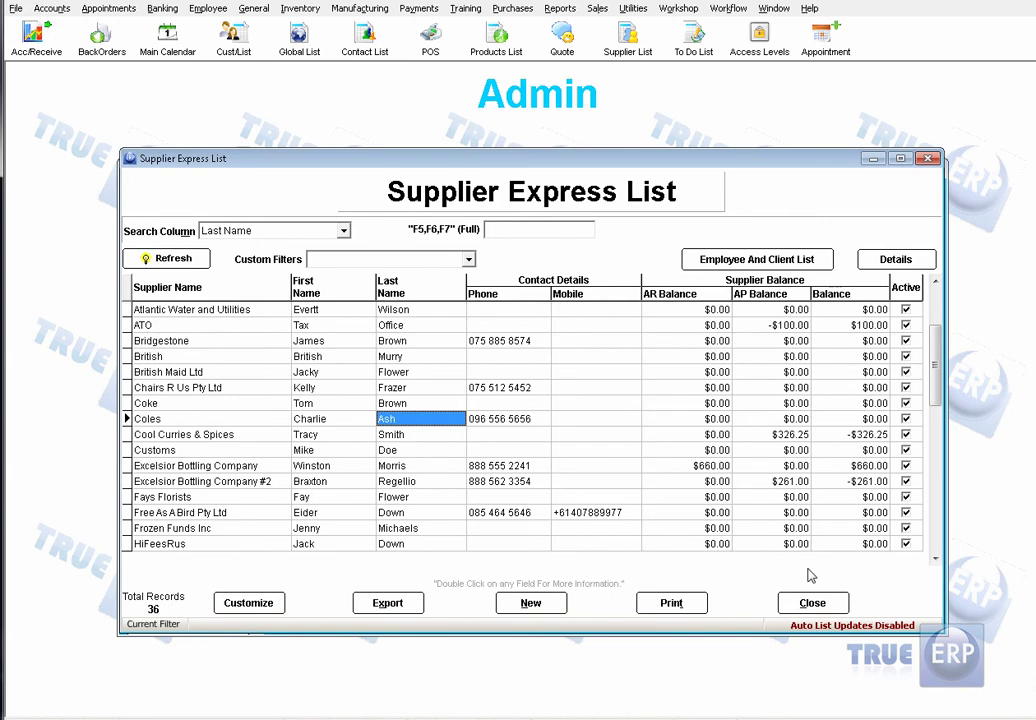
Review the employee's banking split (Checking at JPM, 100%) and save without creating a pay.
left_click(813, 603)
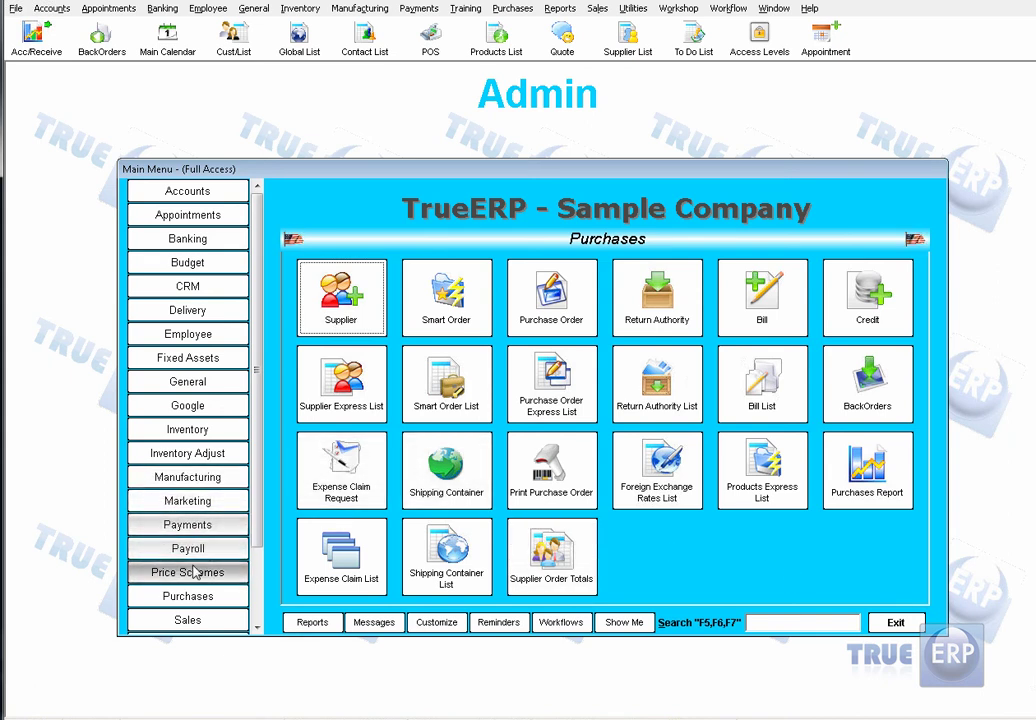
left_click(236, 340)
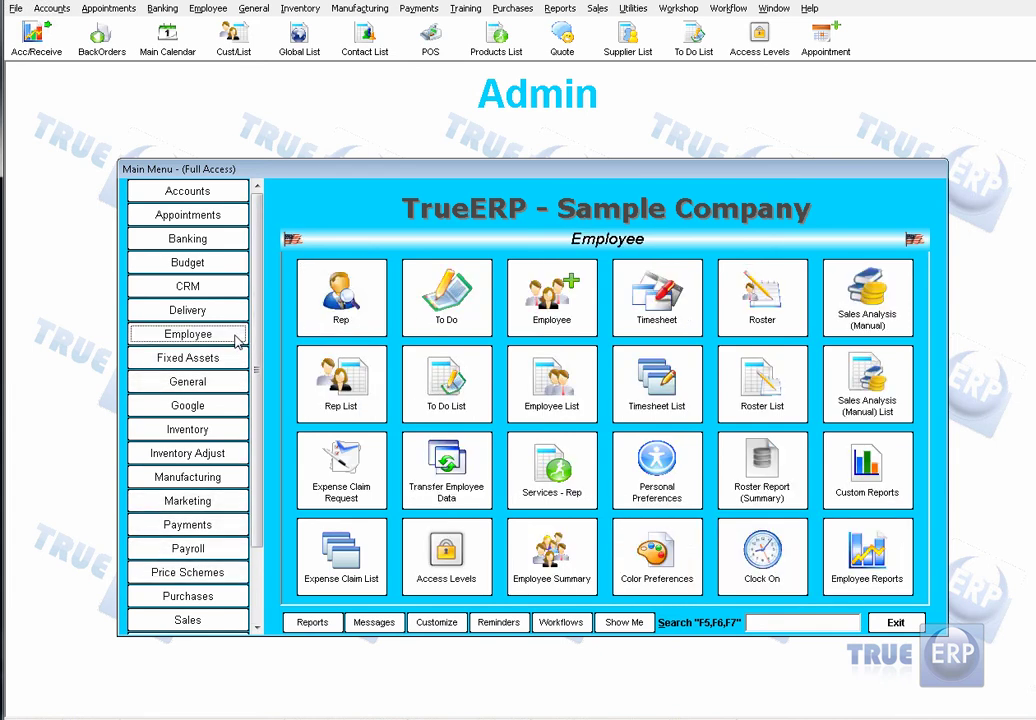
left_click(594, 400)
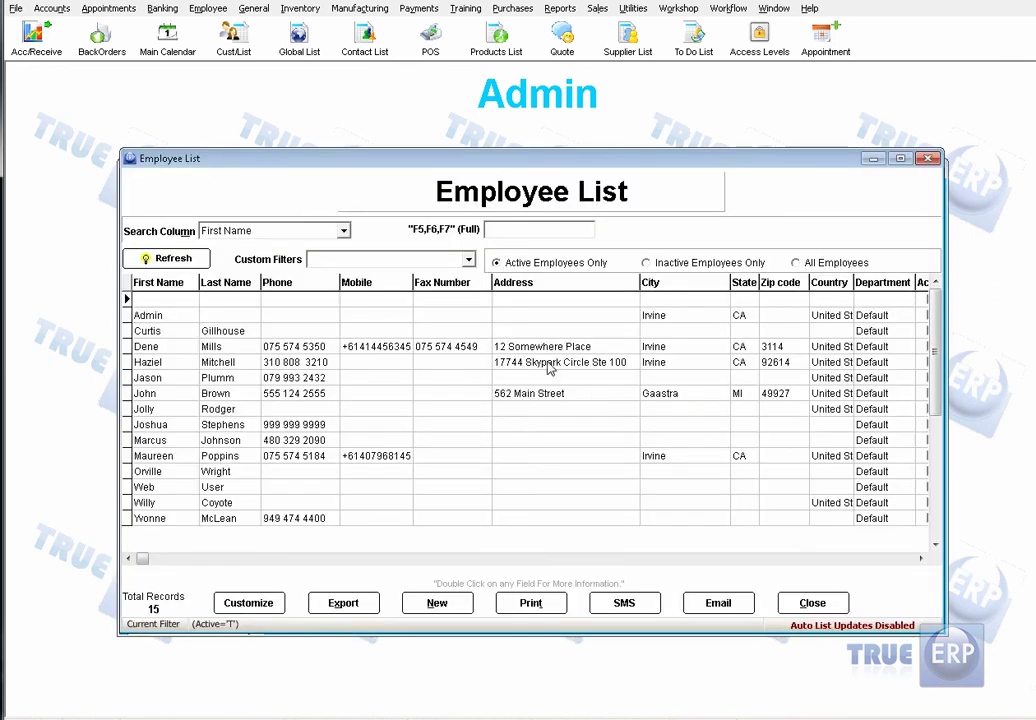
double_click(292, 392)
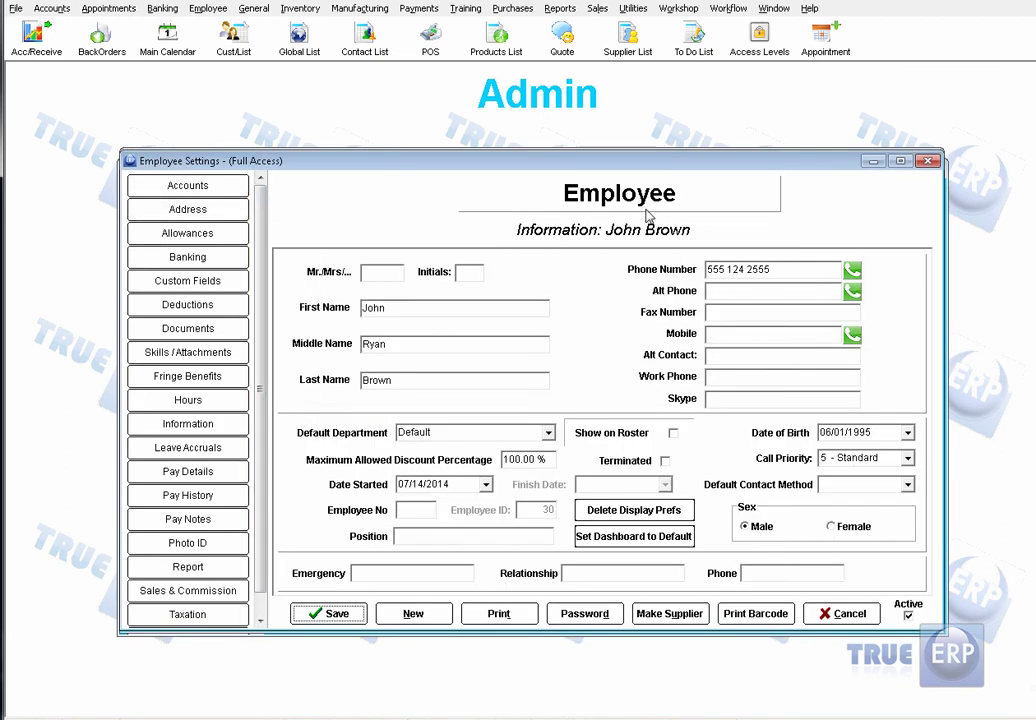
left_click(225, 259)
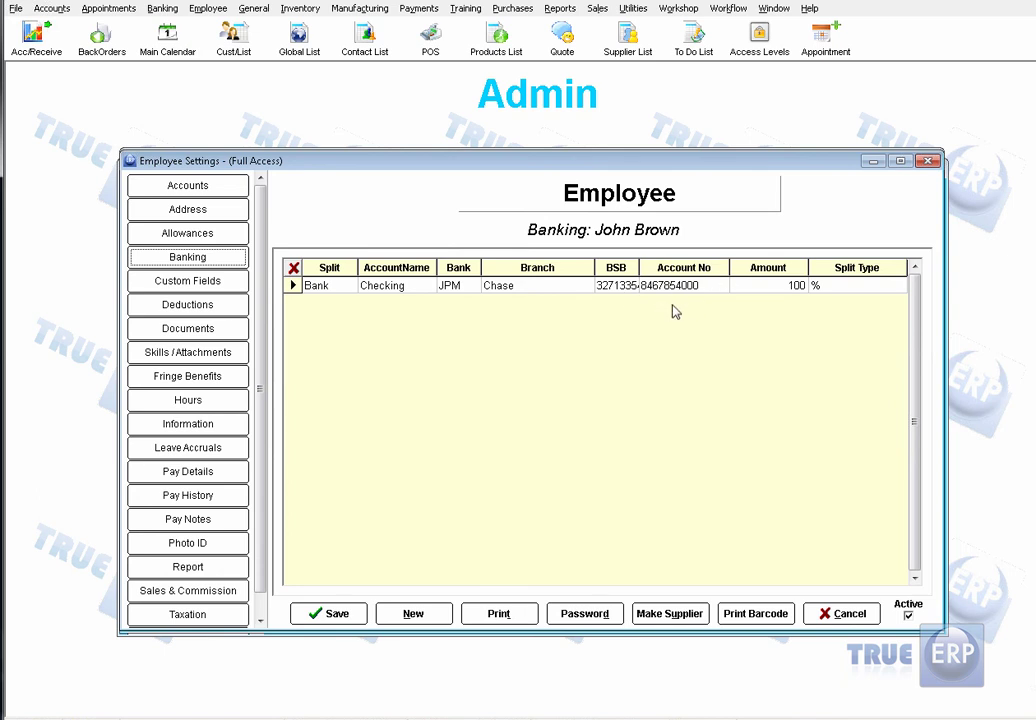
left_click(338, 613)
left_click(633, 398)
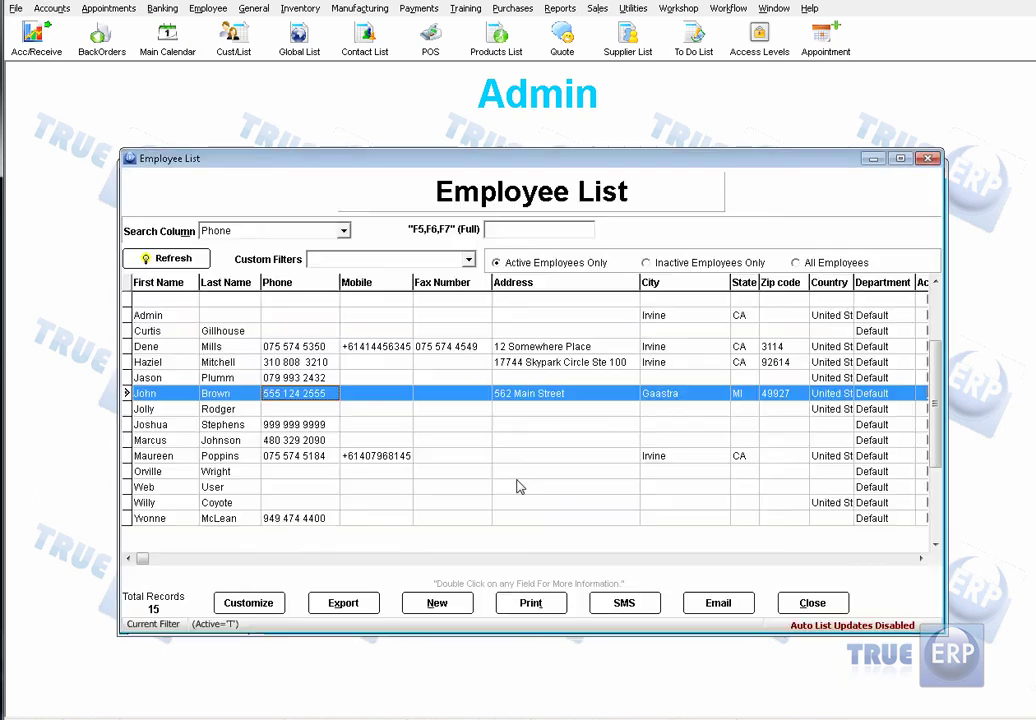
Start a new supplier payment to Excelsior Bottling Company #2.
left_click(814, 602)
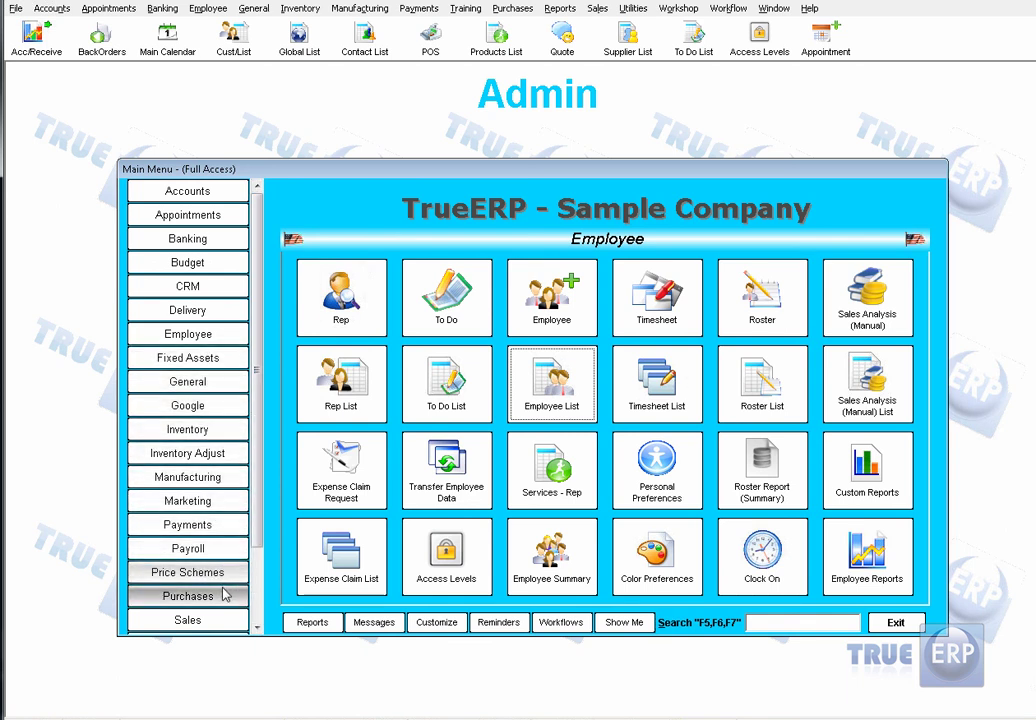
left_click(224, 528)
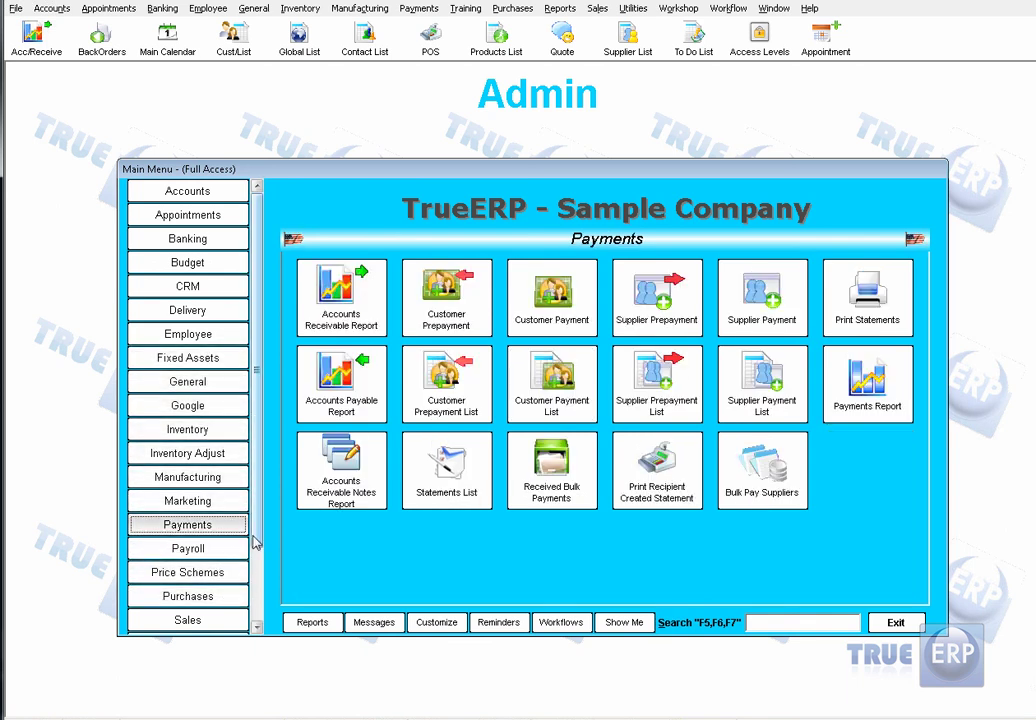
left_click(754, 325)
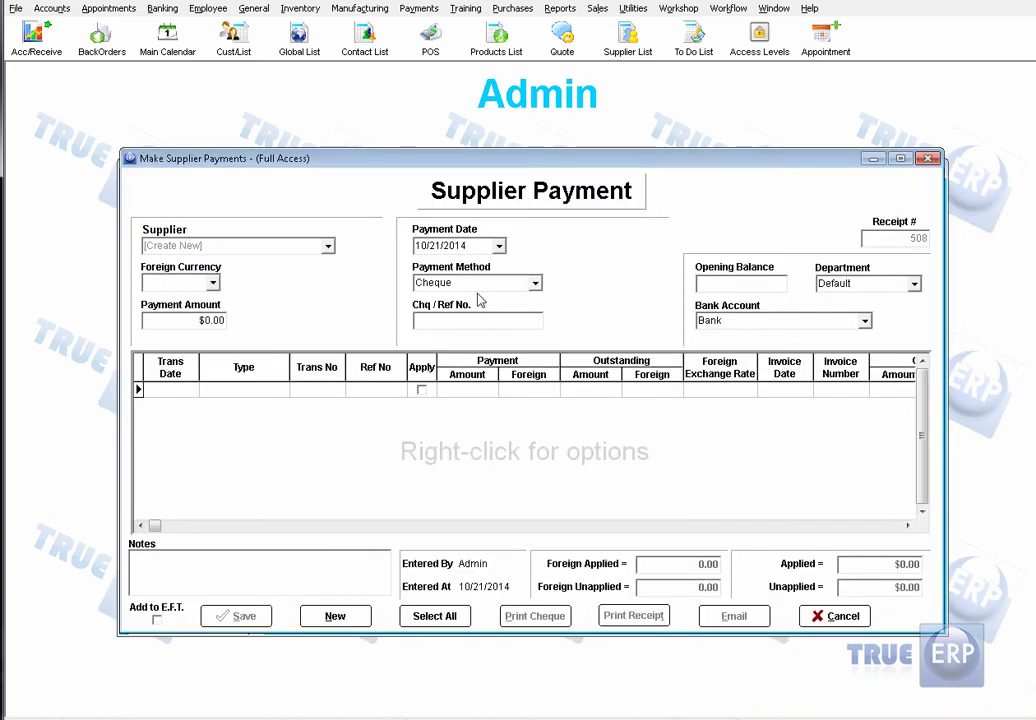
left_click(328, 245)
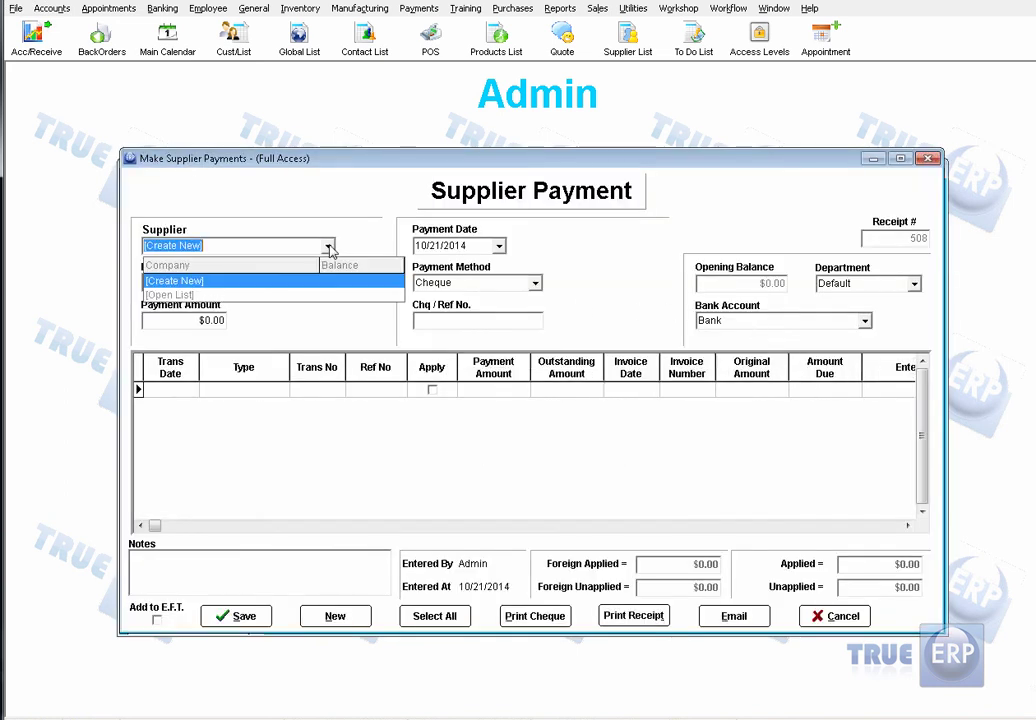
left_click(260, 295)
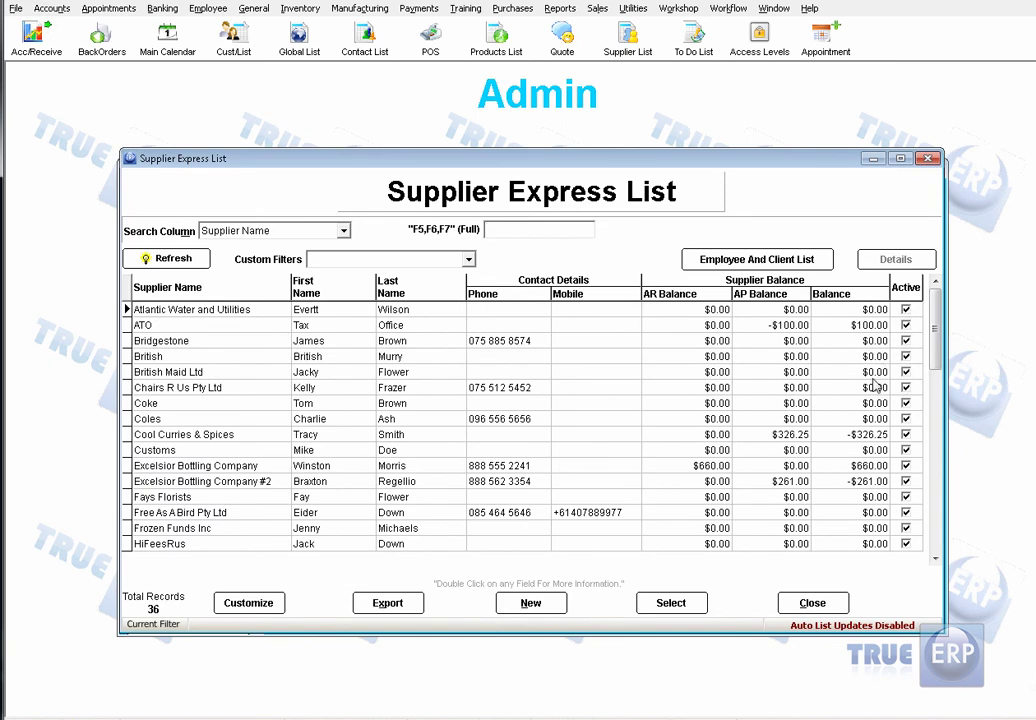
left_click(796, 484)
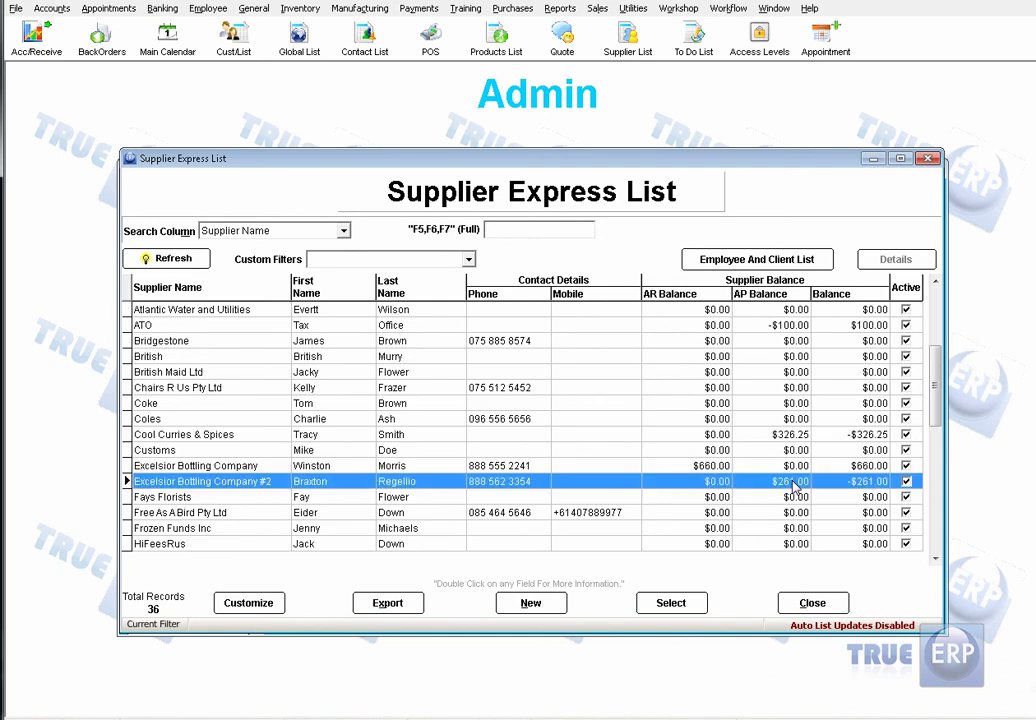
double_click(796, 484)
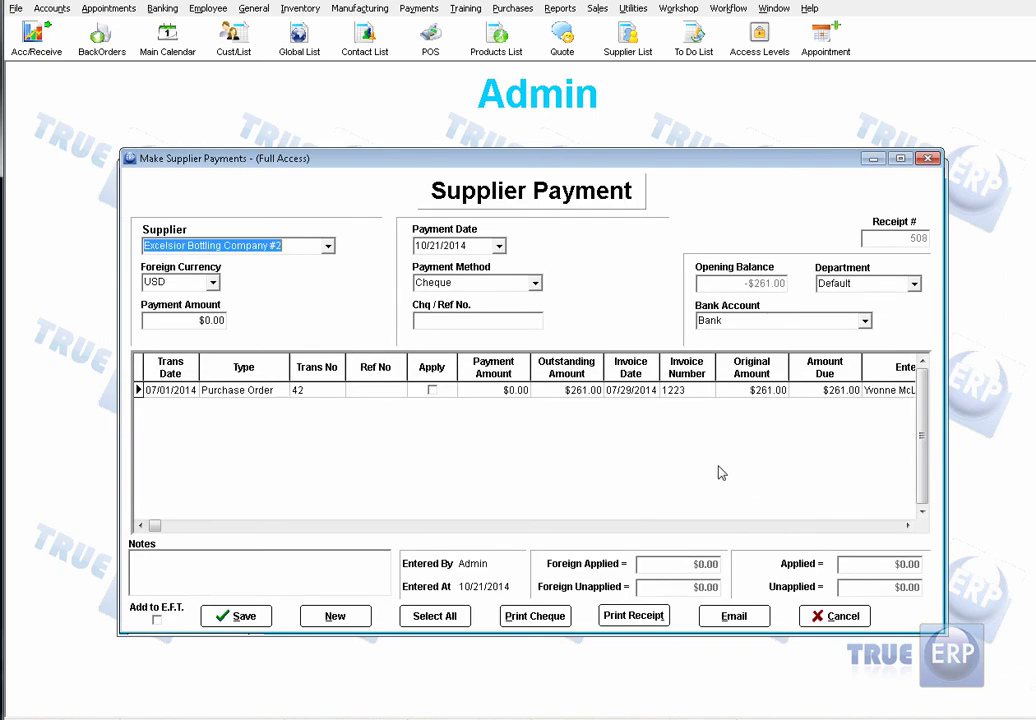
Apply the payment to the $261.00 purchase order, flag it for E.F.T., and save.
left_click(432, 390)
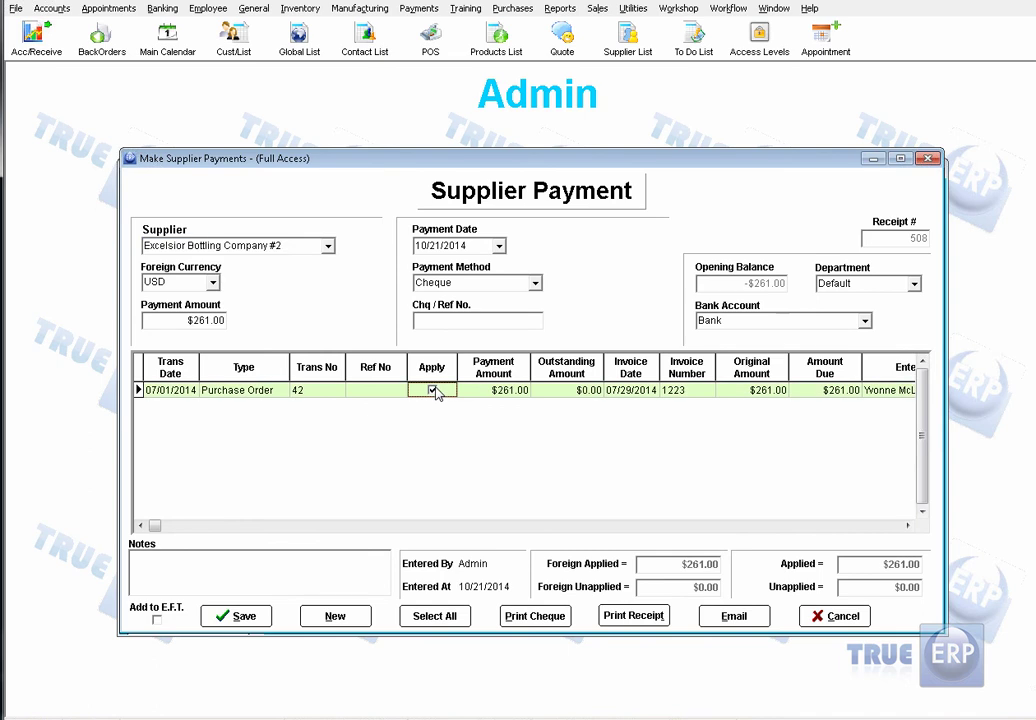
left_click(158, 621)
left_click(237, 618)
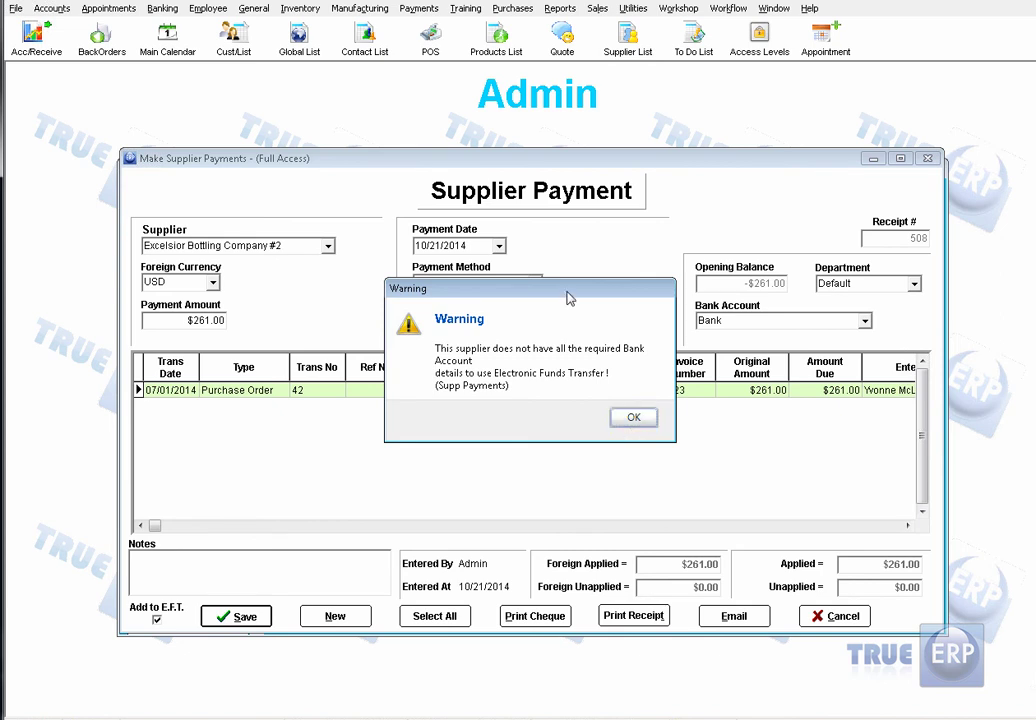
Give Excelsior Bottling Company #2 a Chase bank account with bank code JPM and save it.
left_click_drag(565, 297, 555, 423)
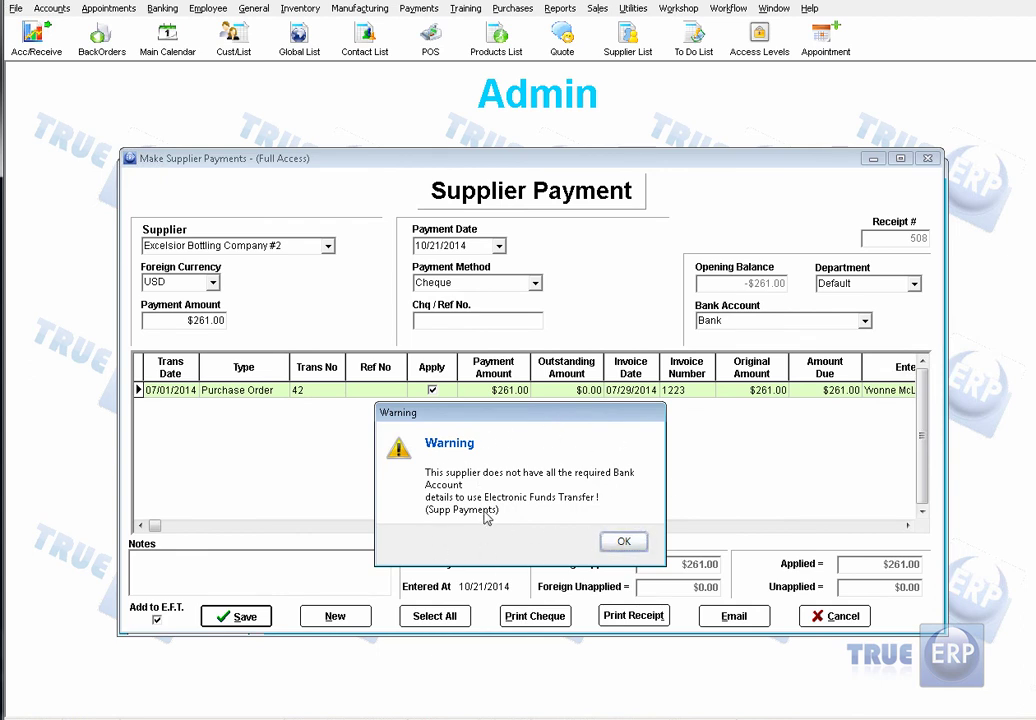
left_click(624, 542)
left_click(386, 436)
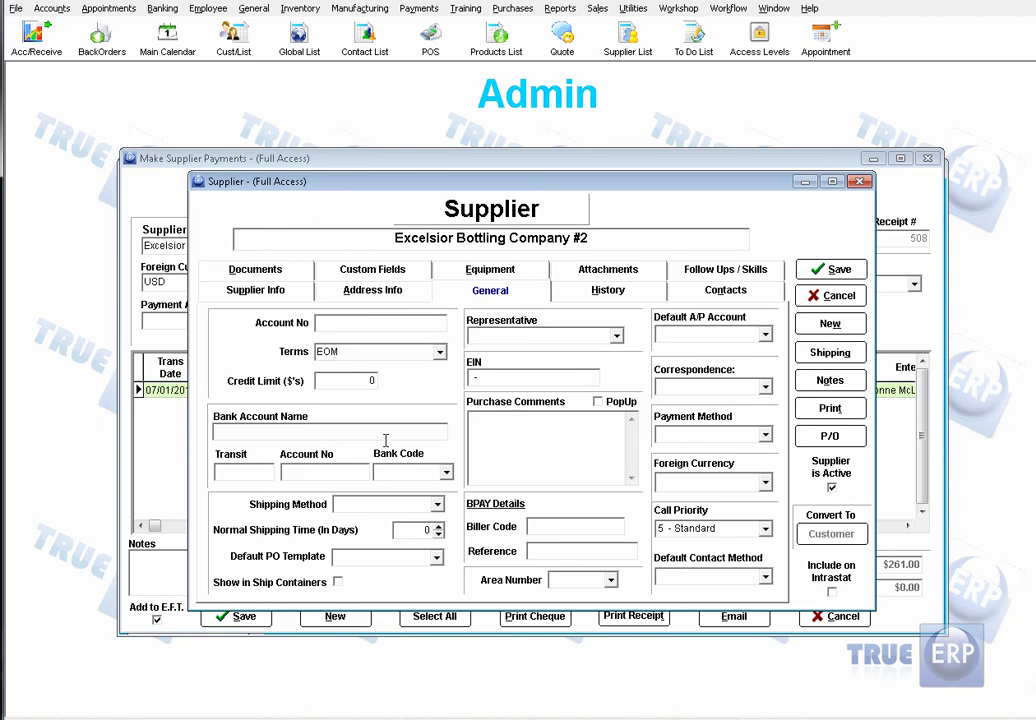
type("Chase")
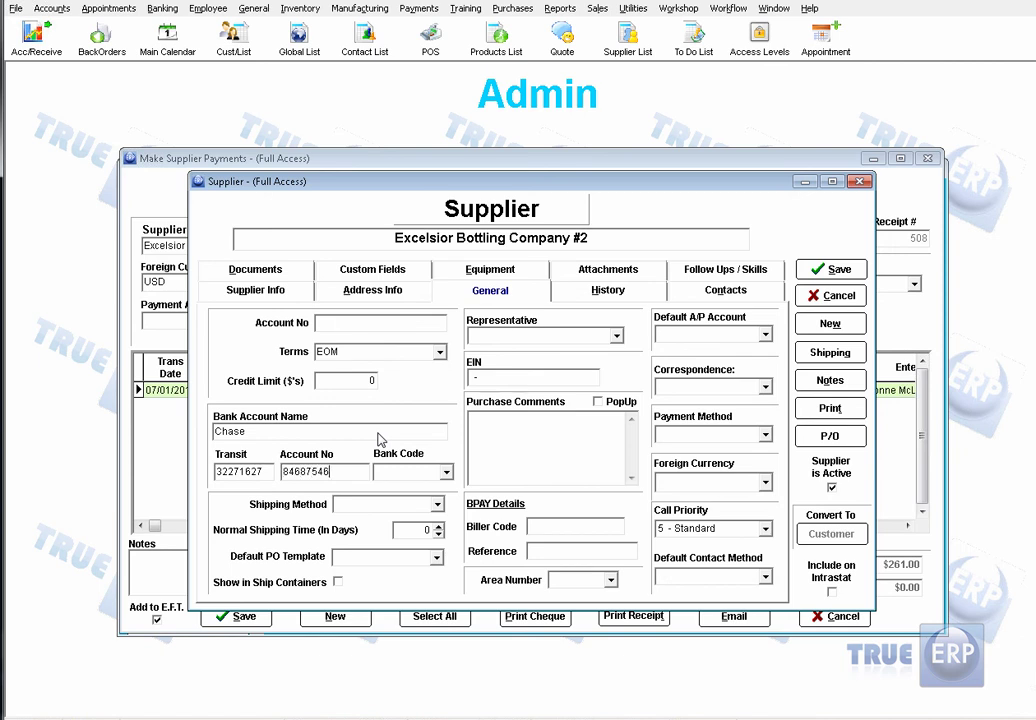
left_click(445, 472)
left_click(430, 504)
left_click(831, 270)
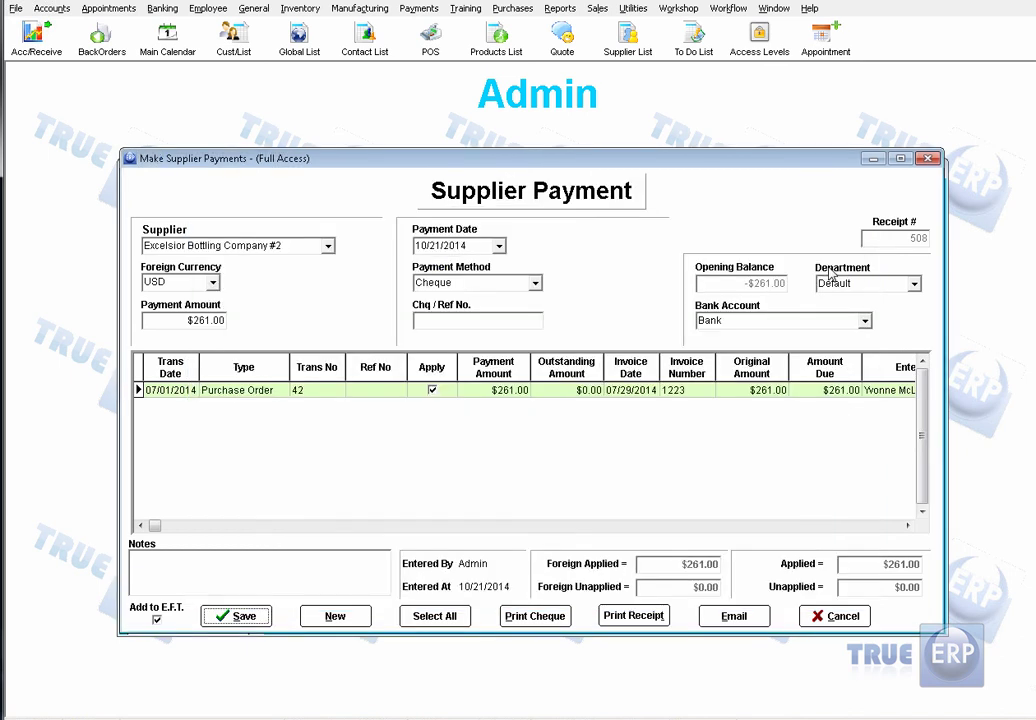
Save the $261.00 supplier payment and reopen the Electronic Funds Transfer form's account list.
left_click(241, 618)
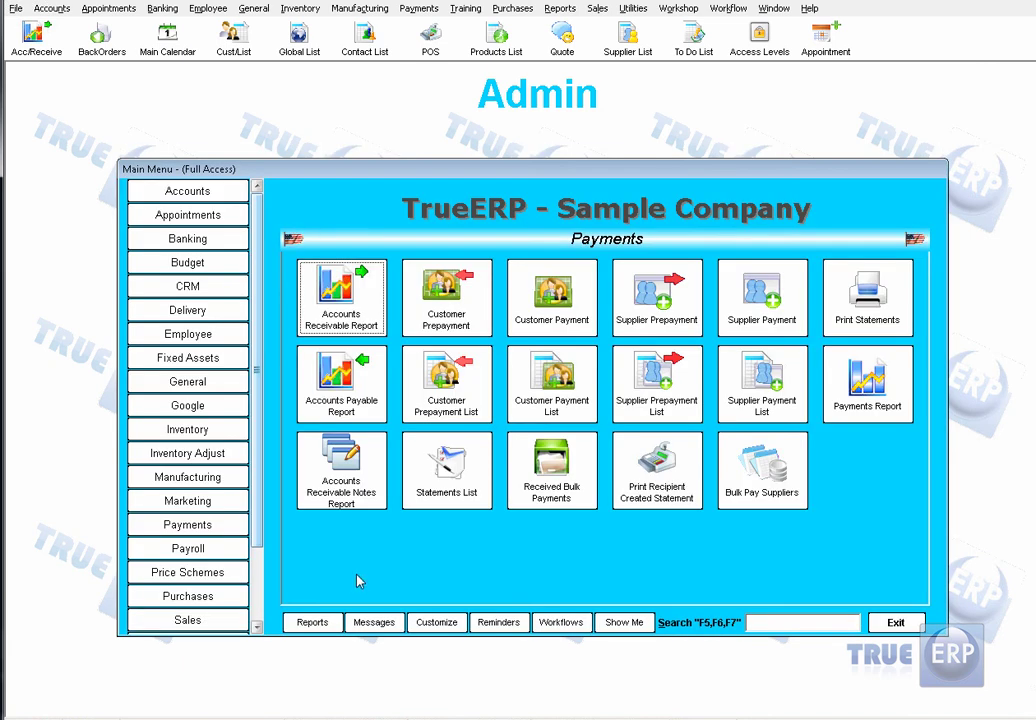
left_click(237, 244)
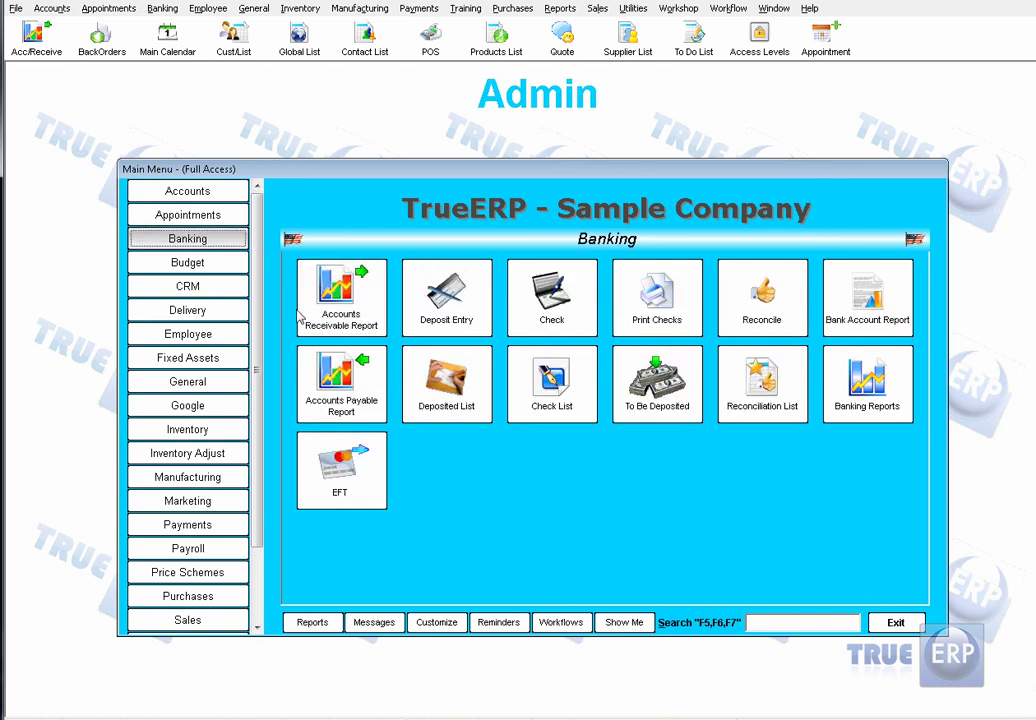
left_click(330, 472)
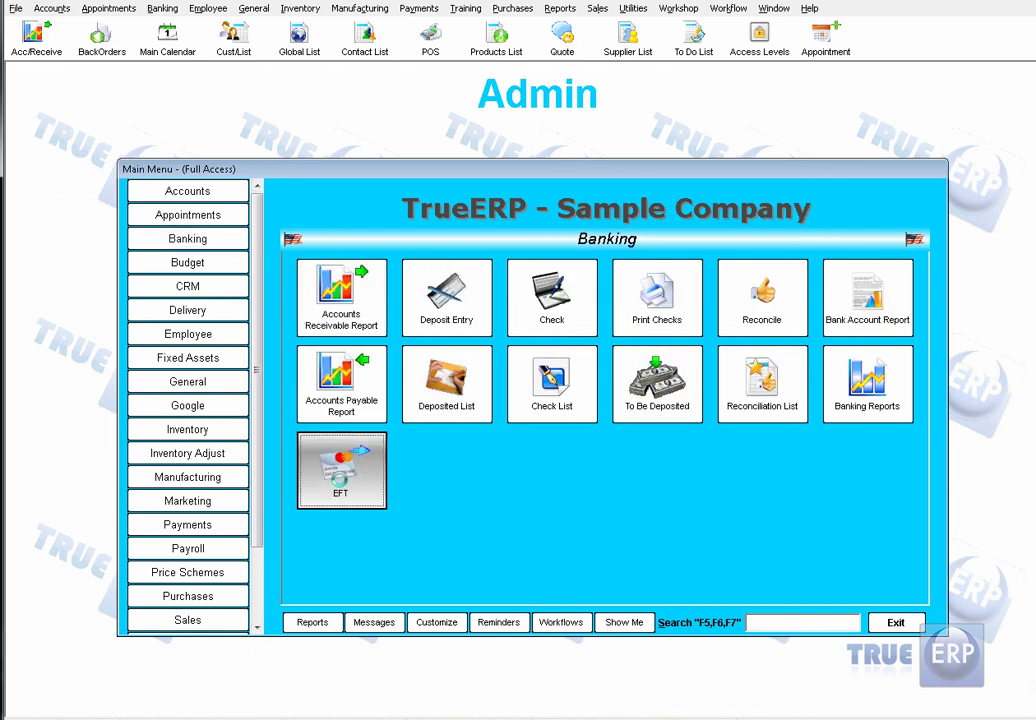
left_click(304, 260)
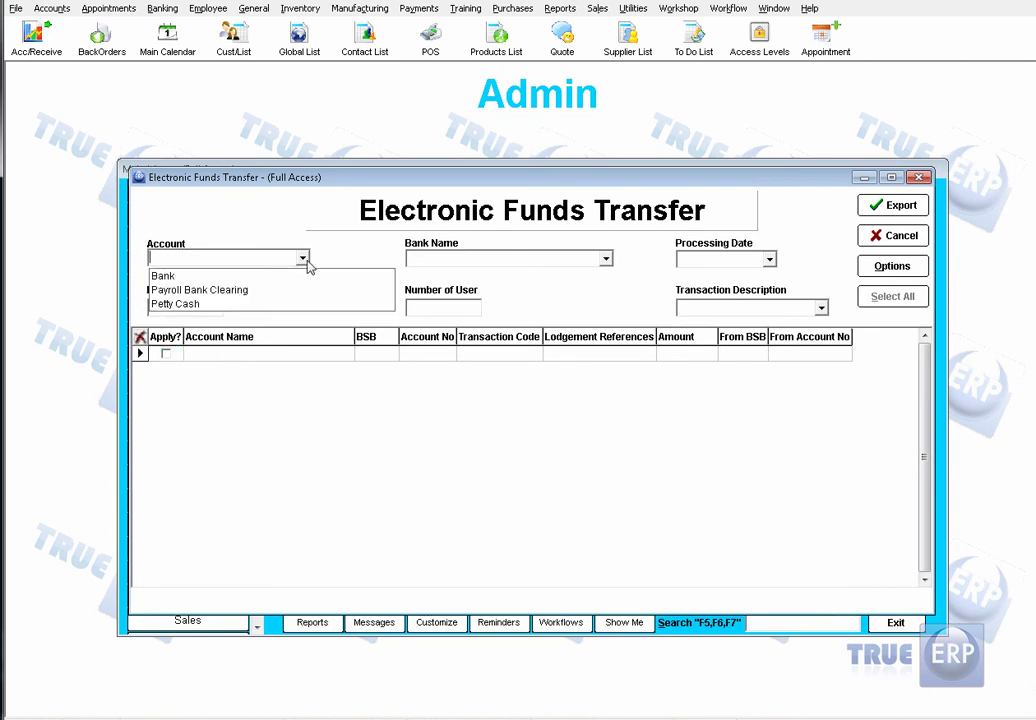
Pay from the Bank account and tick the $652.50 and $543.75 payments for export.
left_click(298, 277)
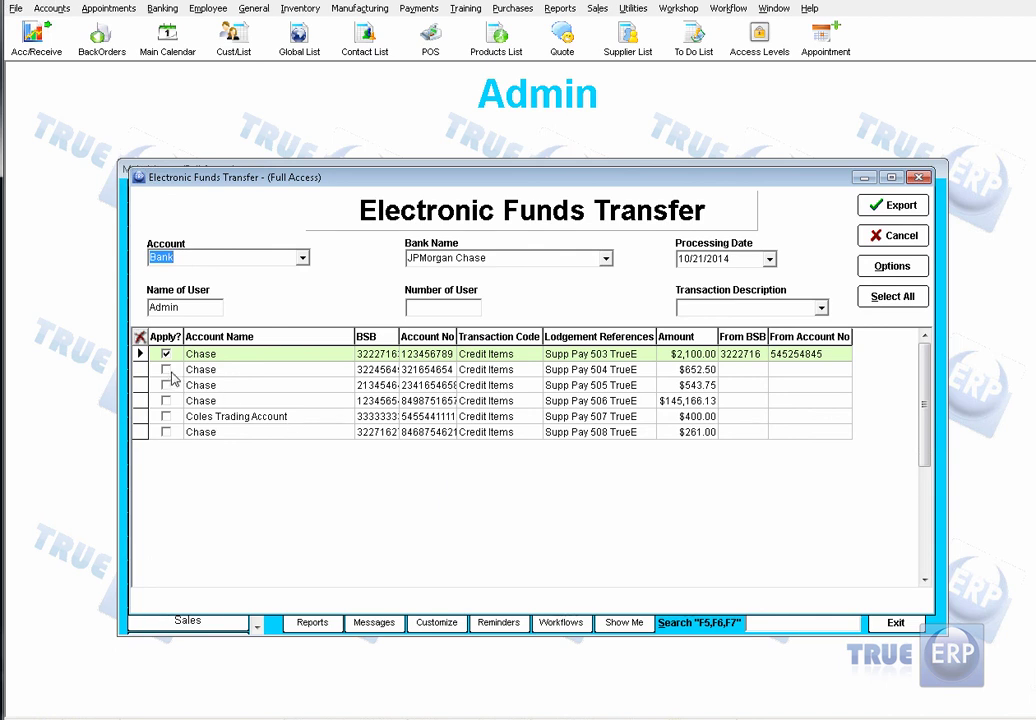
left_click(166, 370)
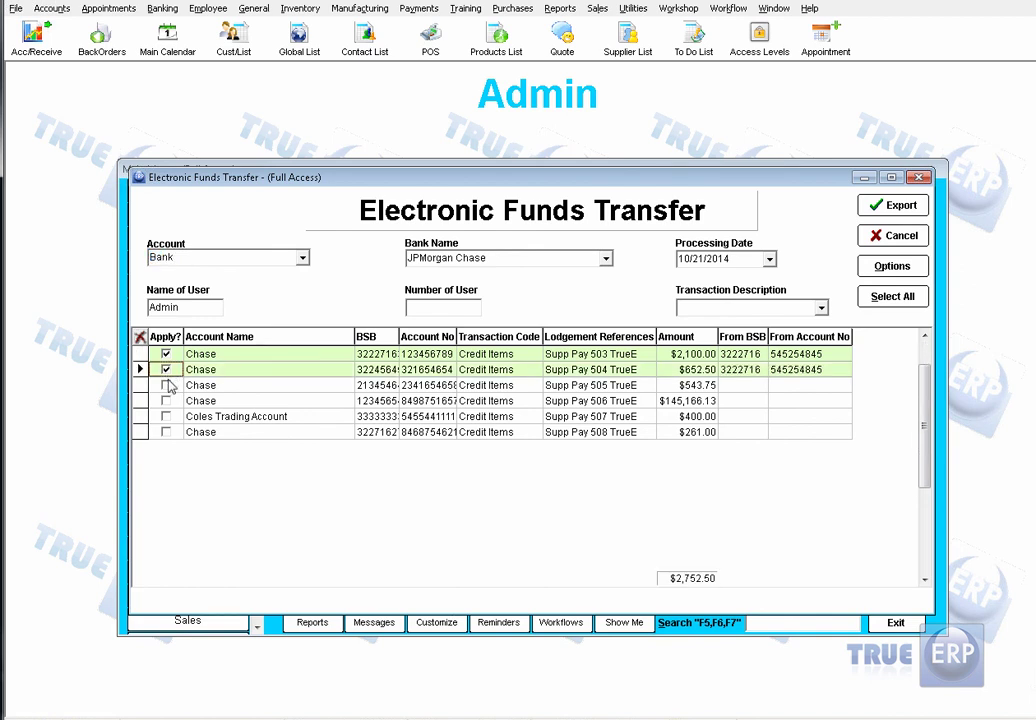
left_click(166, 385)
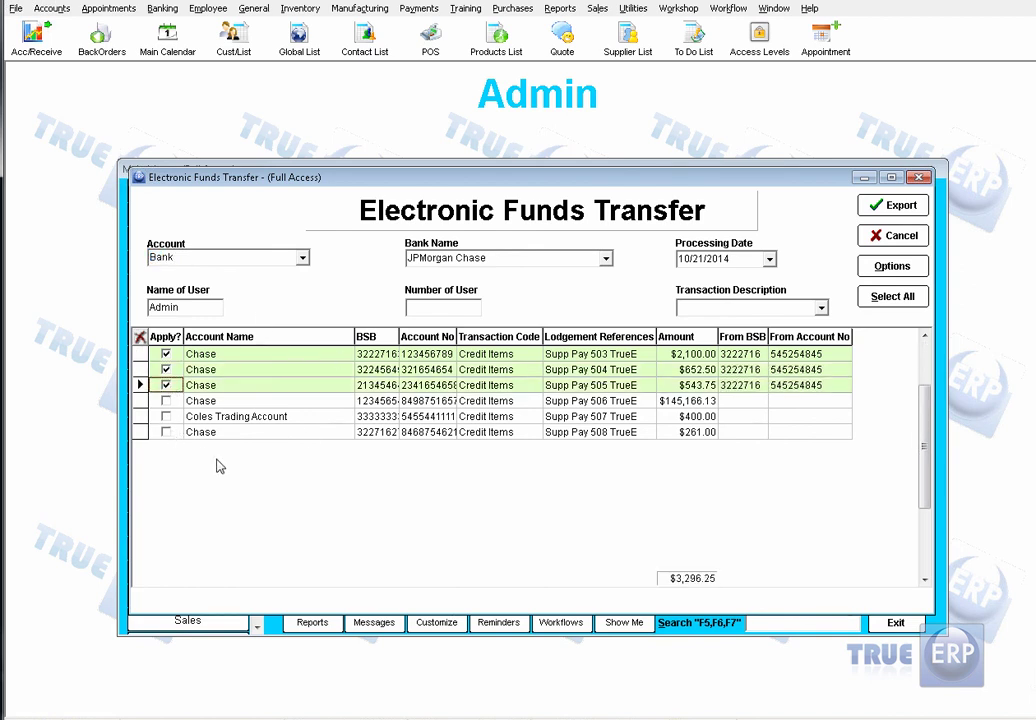